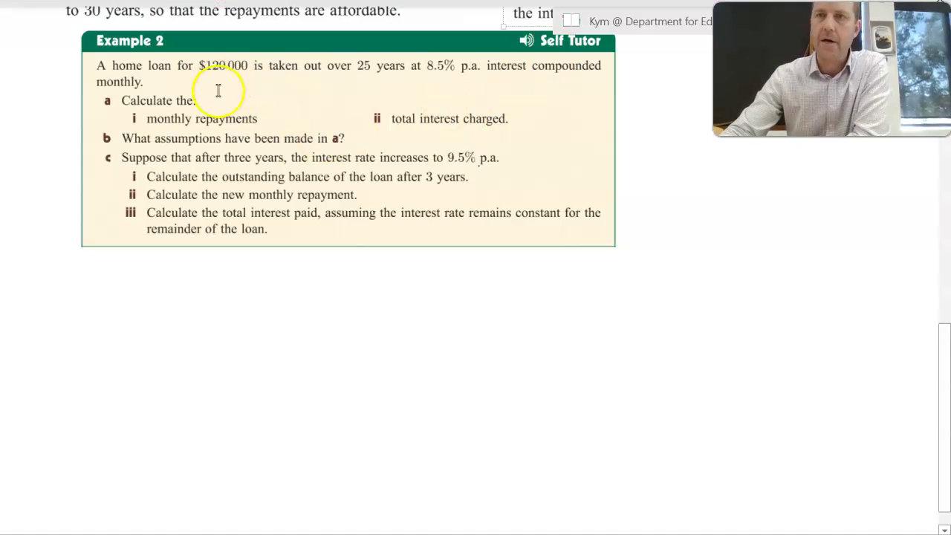
Highlight the Example 2 details: 8.5% interest, monthly compounding and the monthly repayments question
click(368, 67)
click(440, 65)
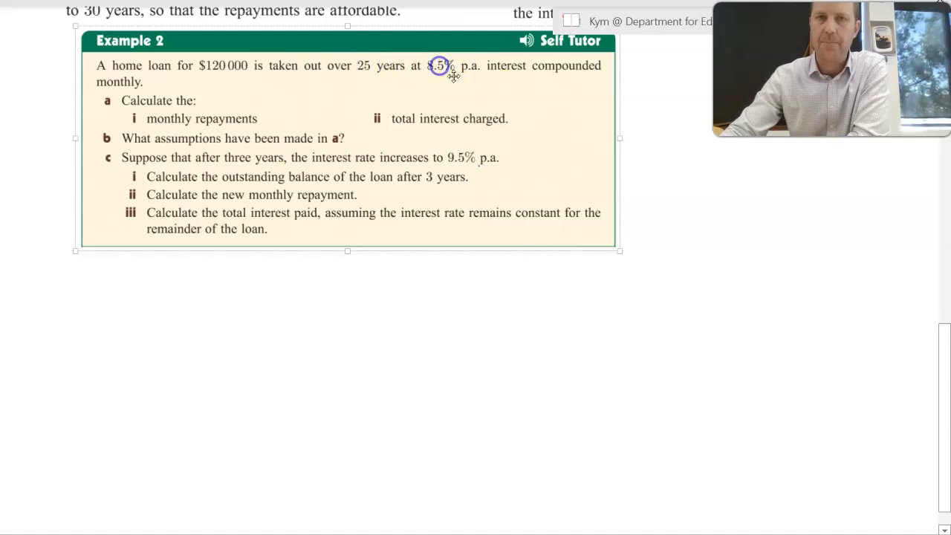
click(130, 81)
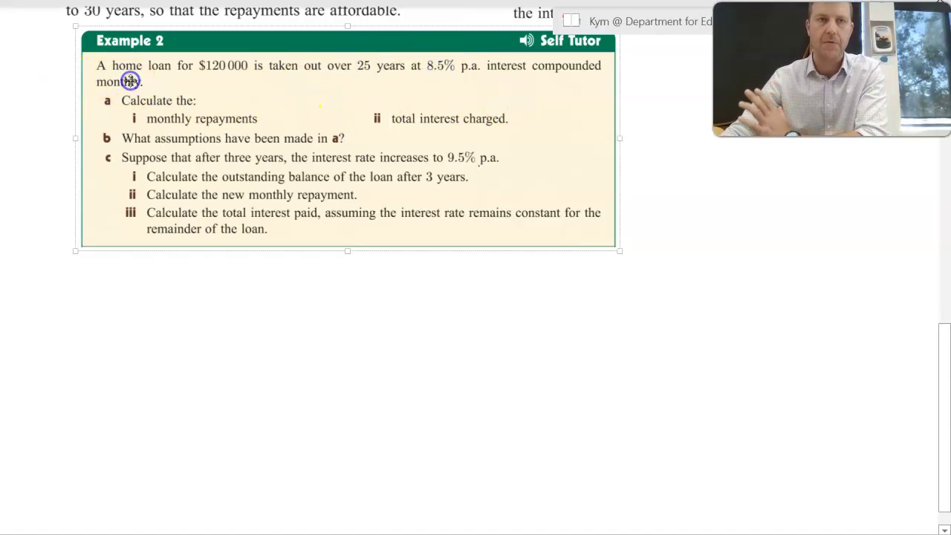
click(197, 120)
click(424, 346)
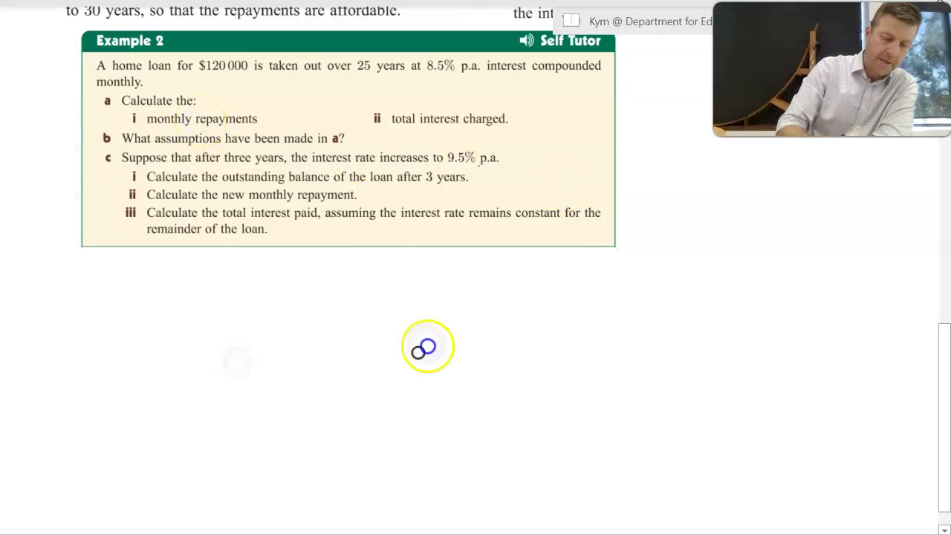
Handwrite a) n=25×12 below the example, undoing a stray 0 stroke
drag(56, 270, 63, 291)
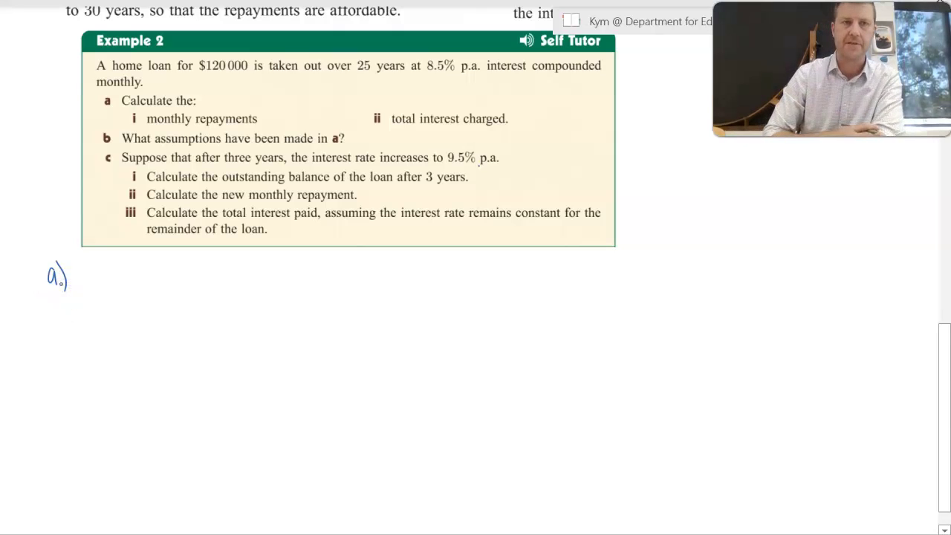
drag(85, 284, 113, 272)
drag(105, 279, 113, 278)
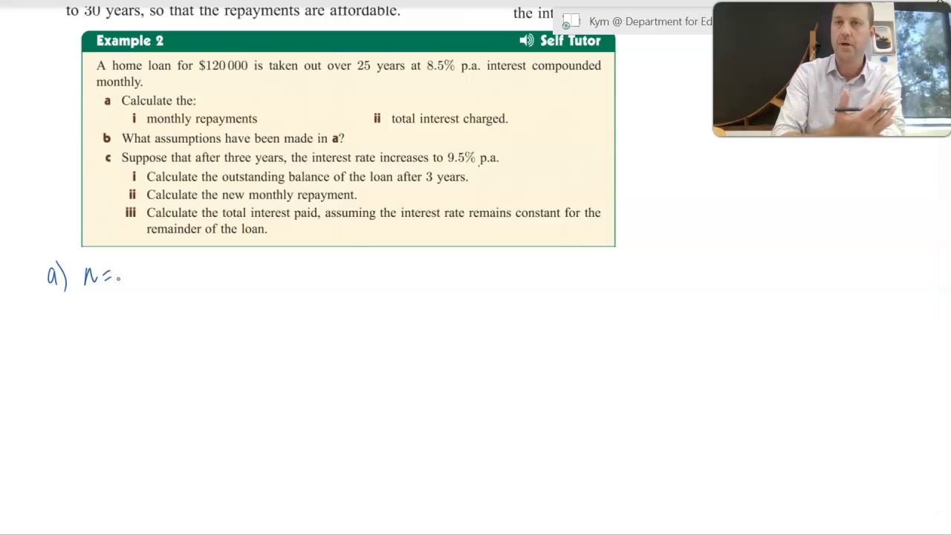
mouse_move(119, 272)
mouse_down()
mouse_move(129, 283)
mouse_move(134, 272)
mouse_move(129, 284)
mouse_move(145, 265)
mouse_move(159, 283)
mouse_up()
key(ctrl+z)
click(152, 274)
mouse_move(159, 272)
mouse_down()
mouse_move(151, 283)
mouse_move(183, 283)
mouse_up()
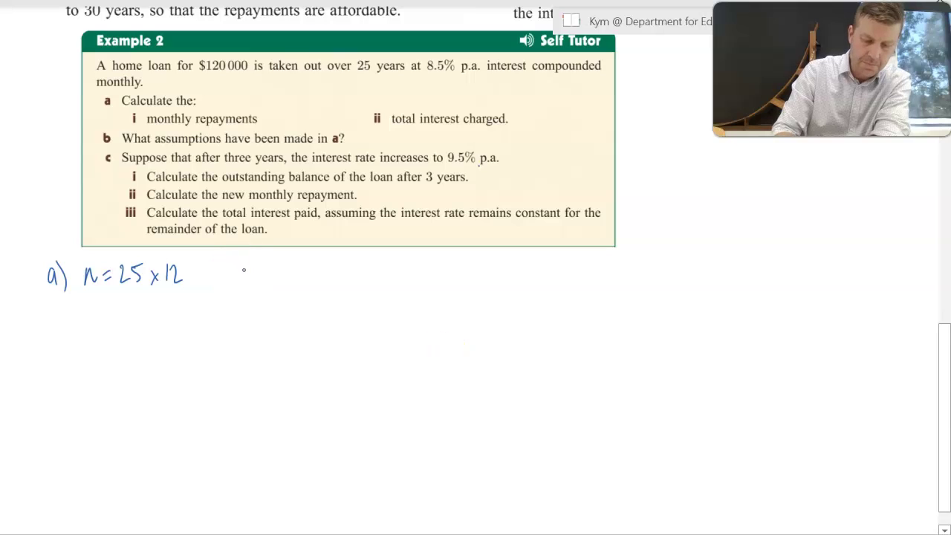
Handwrite I%=8.5 and PV=120,000, then circle the PV entry
mouse_move(228, 265)
mouse_down()
mouse_move(229, 284)
mouse_move(233, 264)
mouse_up()
drag(224, 284, 243, 268)
drag(251, 266, 235, 288)
mouse_move(243, 280)
mouse_down()
mouse_move(272, 279)
mouse_move(286, 266)
mouse_move(296, 279)
mouse_move(309, 262)
mouse_move(397, 278)
mouse_up()
click(360, 273)
drag(405, 266, 410, 281)
drag(422, 266, 446, 269)
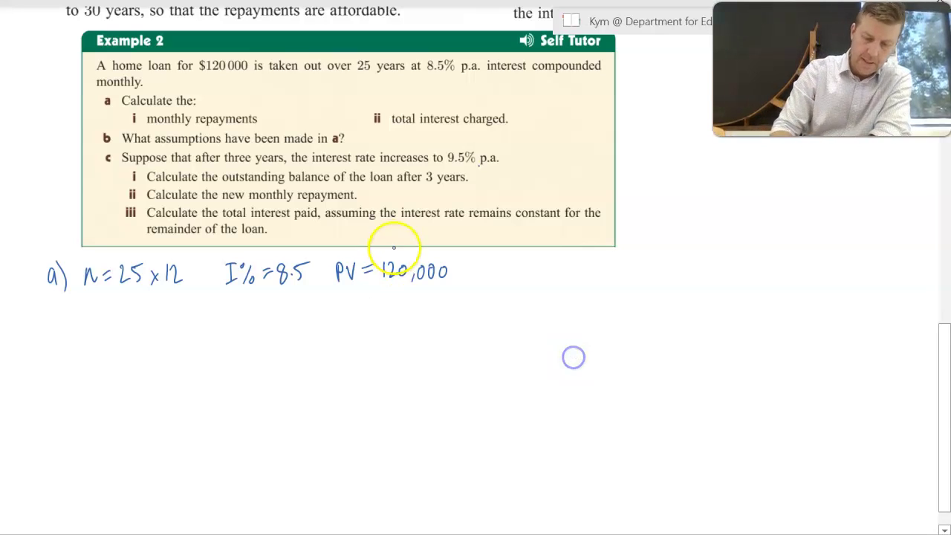
mouse_move(387, 223)
mouse_down()
mouse_move(350, 305)
mouse_move(377, 218)
mouse_up()
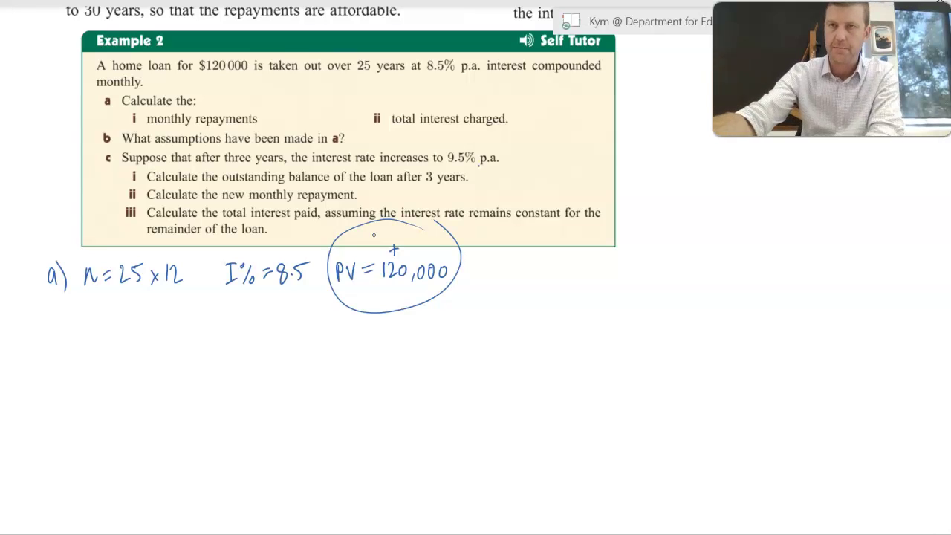
Write PMT=? and point back to the PV, 8.5 rate and 25 years
mouse_move(470, 281)
mouse_down()
mouse_move(480, 268)
mouse_move(511, 266)
mouse_up()
mouse_move(505, 267)
mouse_down()
mouse_move(505, 280)
mouse_move(518, 274)
mouse_up()
drag(523, 262, 532, 278)
click(530, 284)
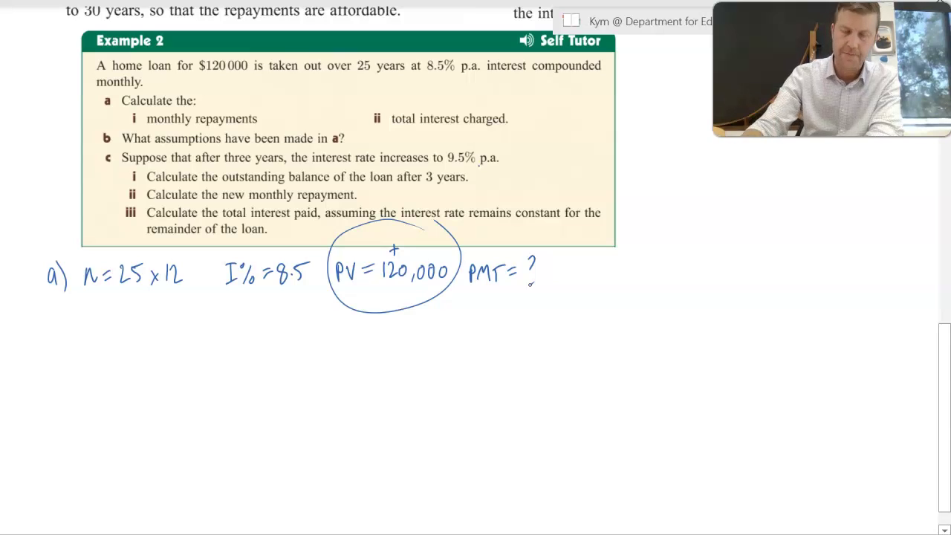
click(404, 287)
click(292, 292)
click(136, 289)
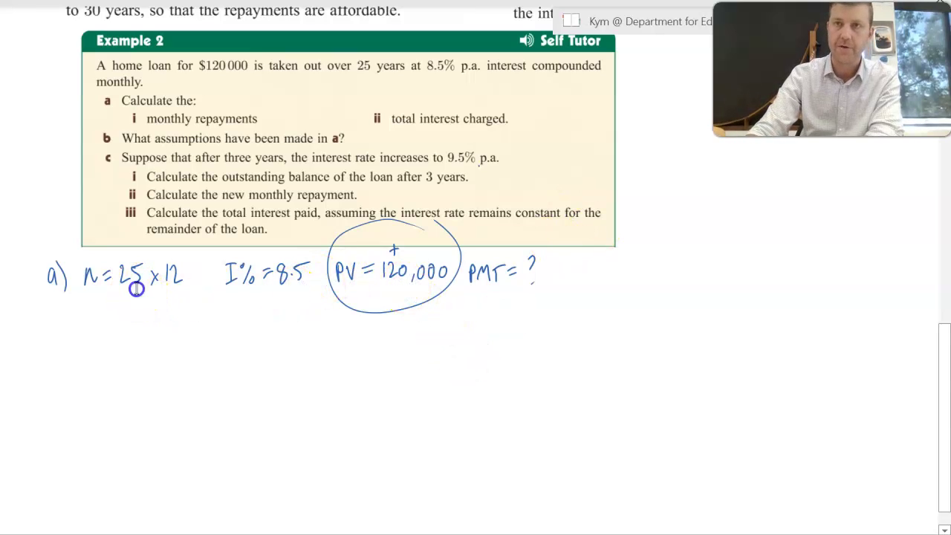
scroll(925, 384, up, 1)
Ink FV=0, P/Y=12 and C/Y=12, then circle 'monthly' and arrow it to P/Y and C/Y
mouse_move(568, 291)
mouse_down()
mouse_move(571, 303)
mouse_move(617, 291)
mouse_up()
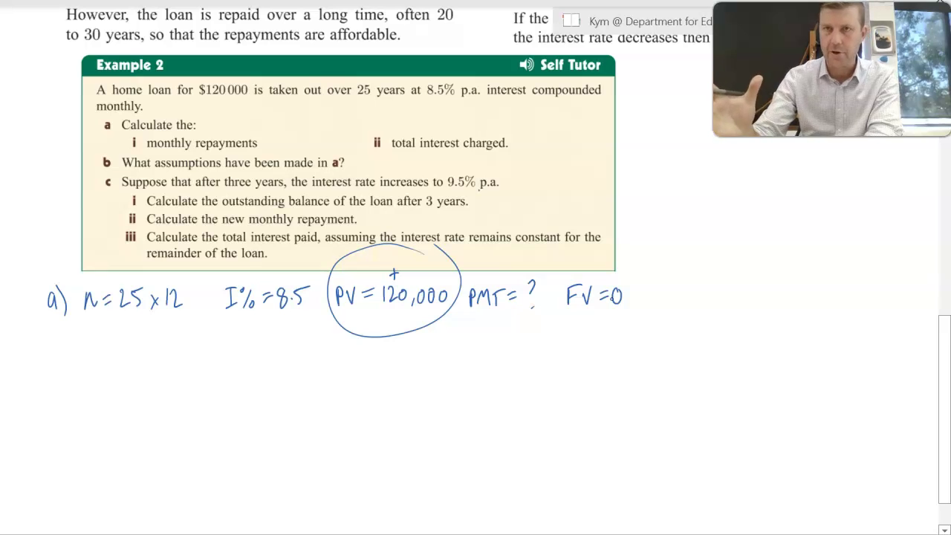
click(656, 293)
mouse_move(656, 294)
mouse_down()
mouse_move(662, 283)
mouse_move(678, 296)
mouse_move(661, 318)
mouse_up()
drag(673, 302, 681, 316)
drag(700, 284, 709, 282)
drag(700, 289, 718, 294)
mouse_move(724, 282)
mouse_down()
mouse_move(735, 291)
mouse_move(709, 308)
mouse_up()
drag(700, 314, 709, 314)
mouse_move(721, 304)
mouse_down()
mouse_move(720, 318)
mouse_move(736, 318)
mouse_up()
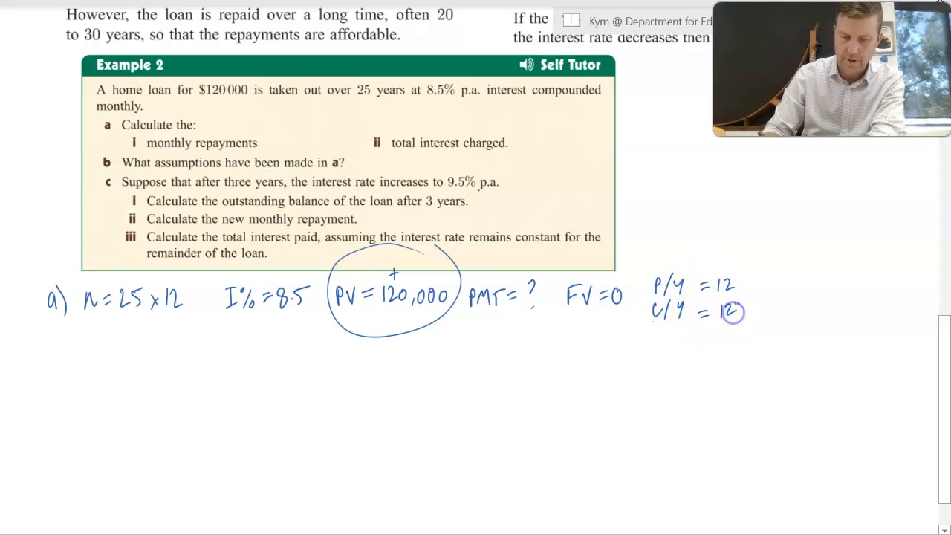
mouse_move(133, 88)
mouse_down()
mouse_move(92, 105)
mouse_move(129, 95)
mouse_move(585, 121)
mouse_move(693, 258)
mouse_up()
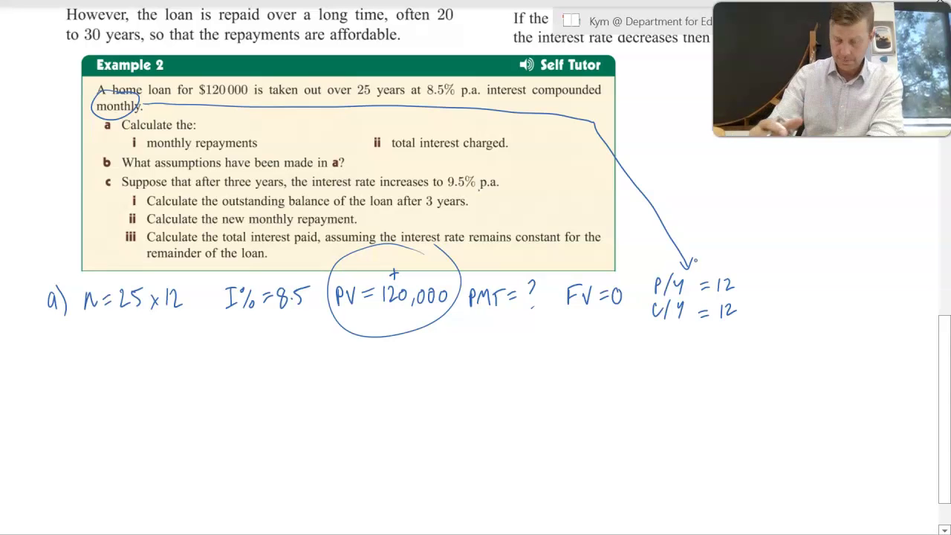
drag(816, 314, 785, 304)
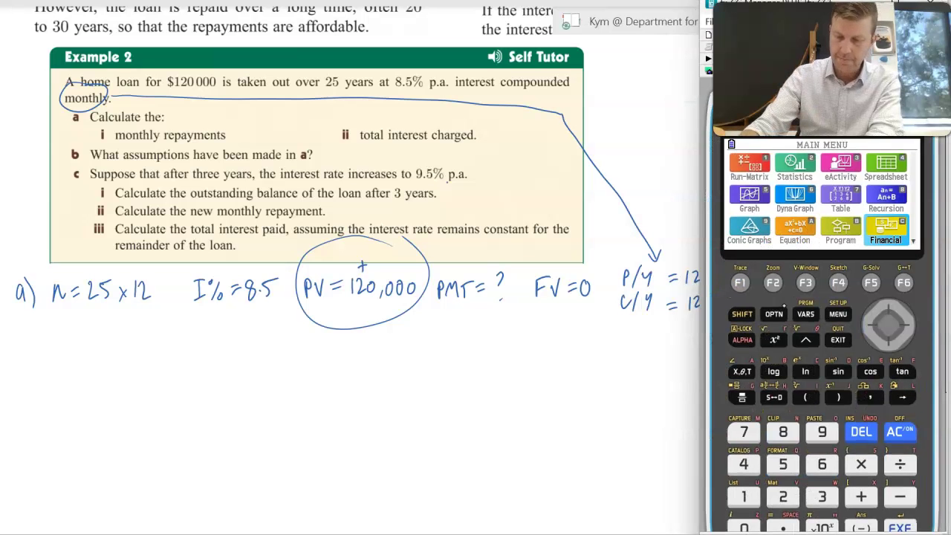
Open Financial Compound Interest on the calculator and enter n as 25*12
click(889, 221)
click(900, 526)
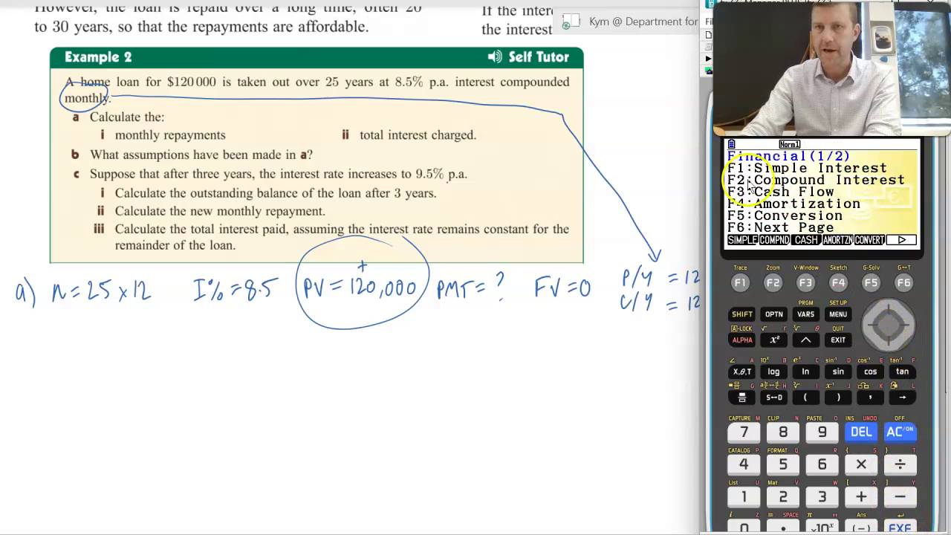
click(773, 284)
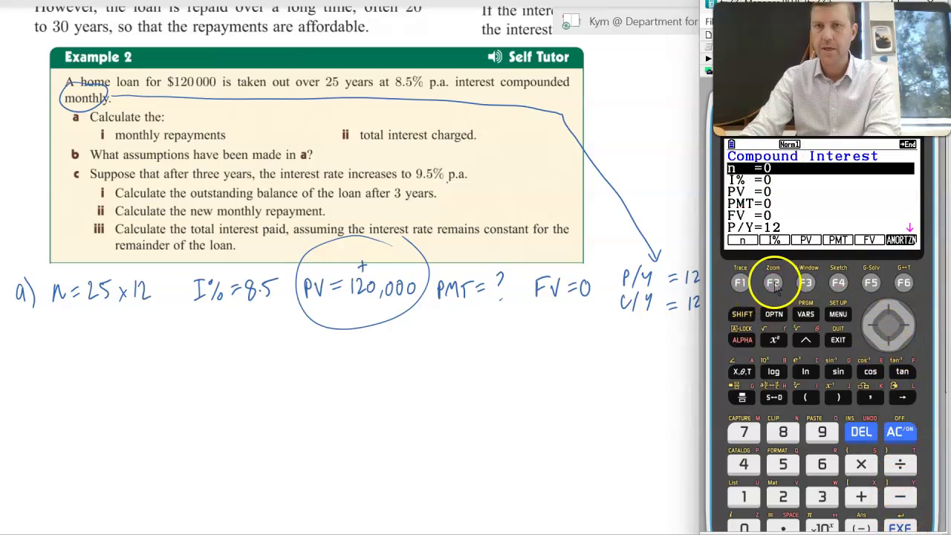
text(25)
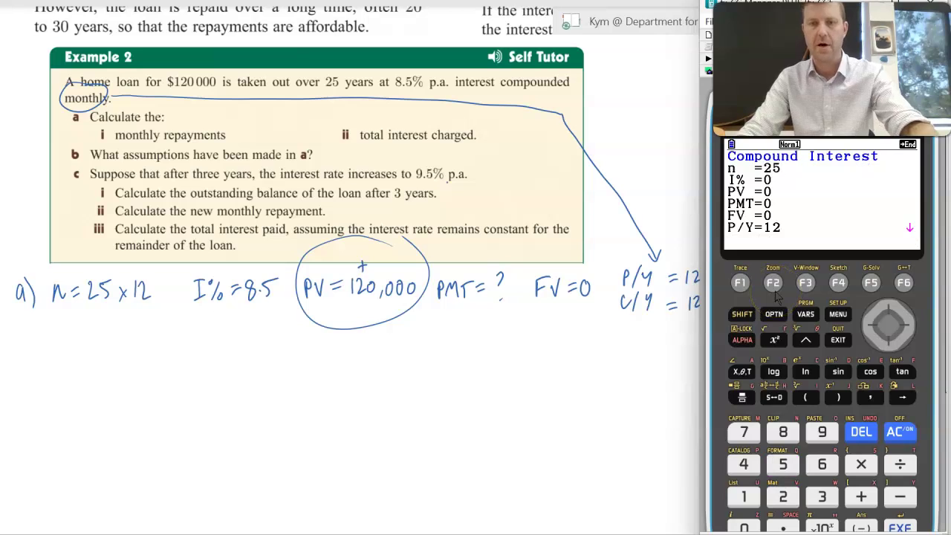
text(*)
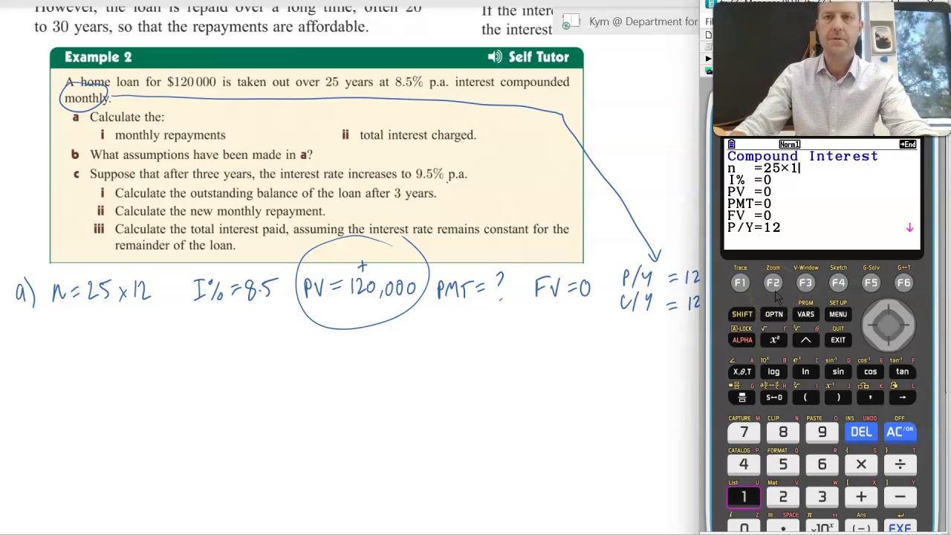
text(12)
key(Return)
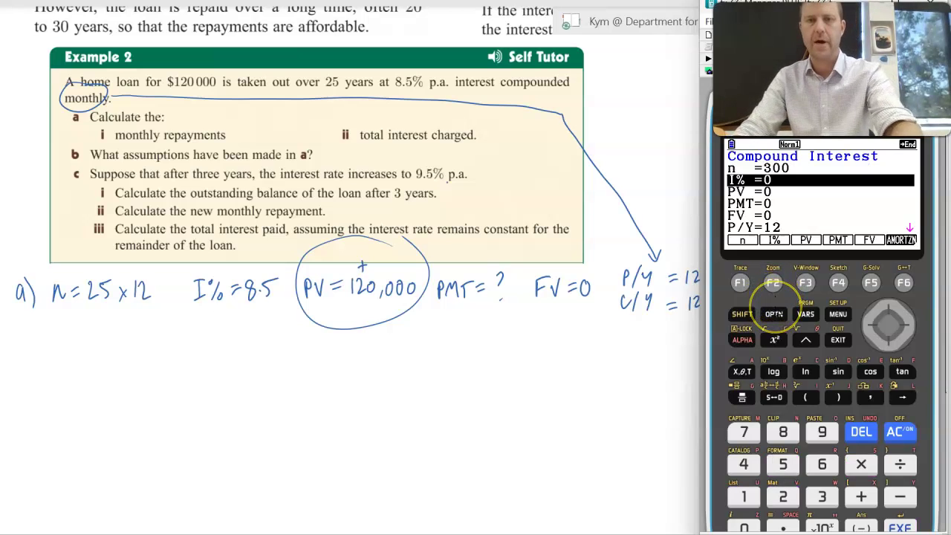
Enter I%=8.5 and PV=120000, confirm P/Y and C/Y are 12, and return to PMT
text(8.5)
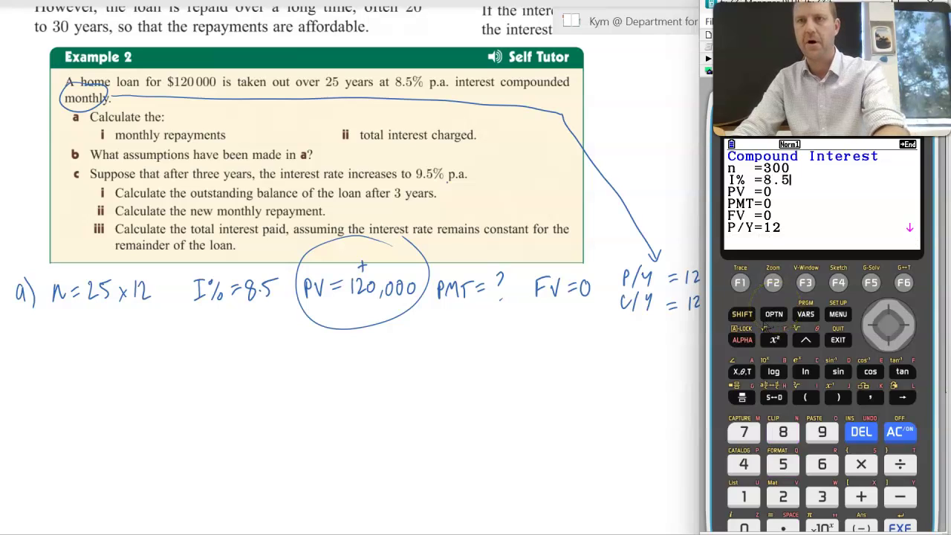
key(Return)
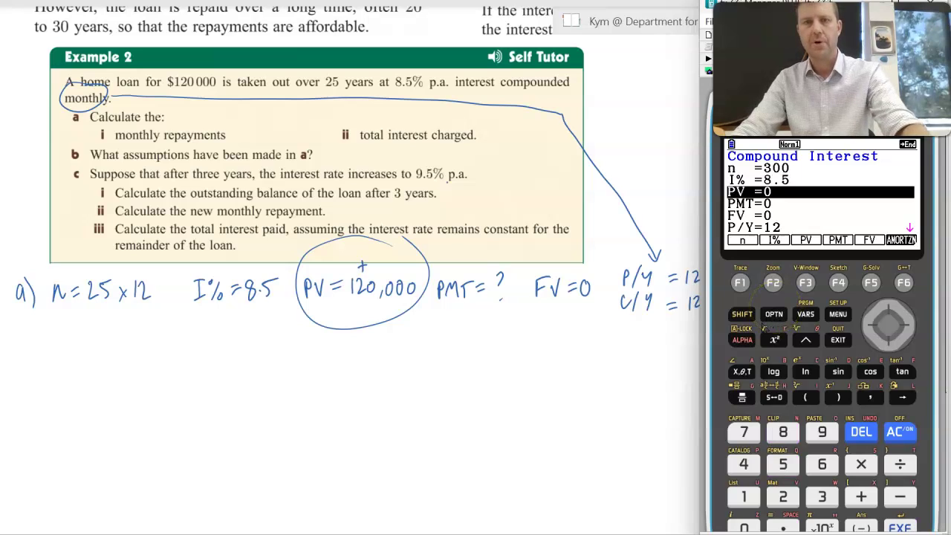
text(120000)
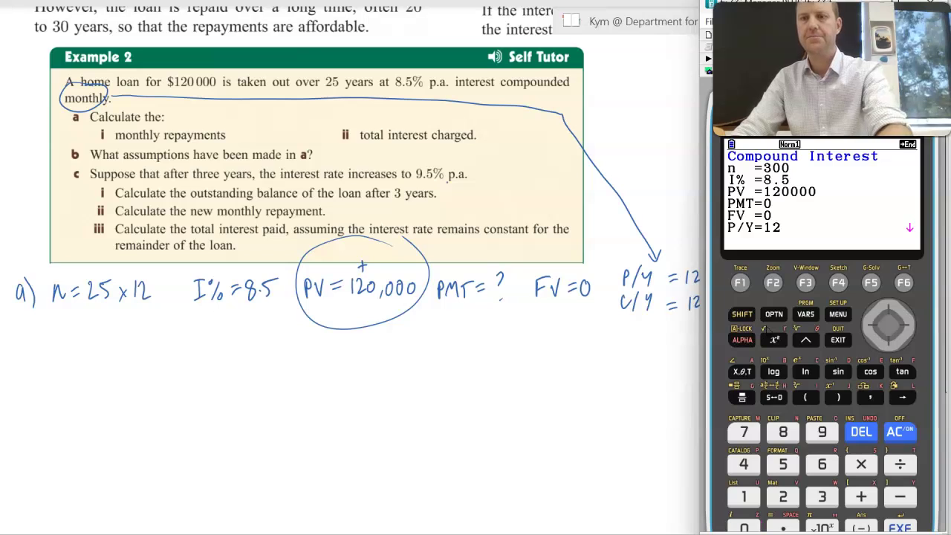
key(Return)
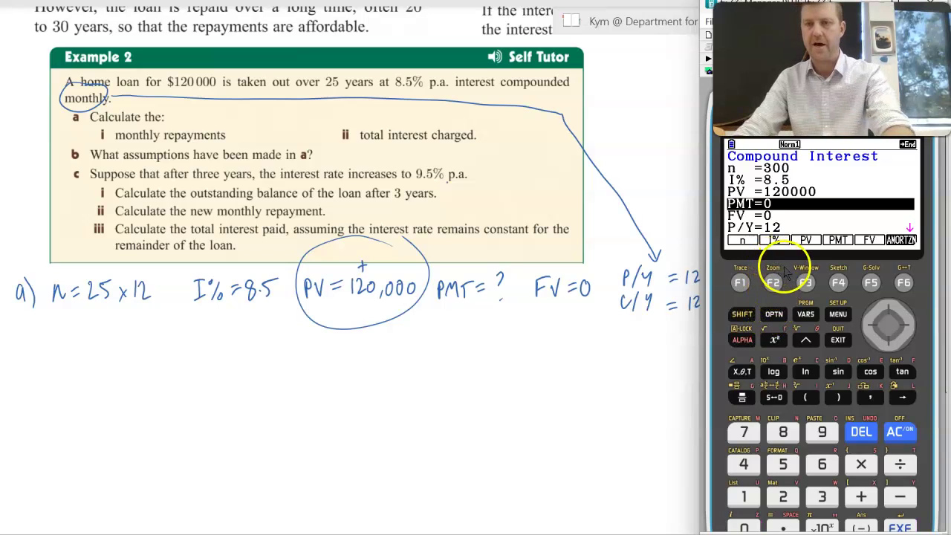
key(Return)
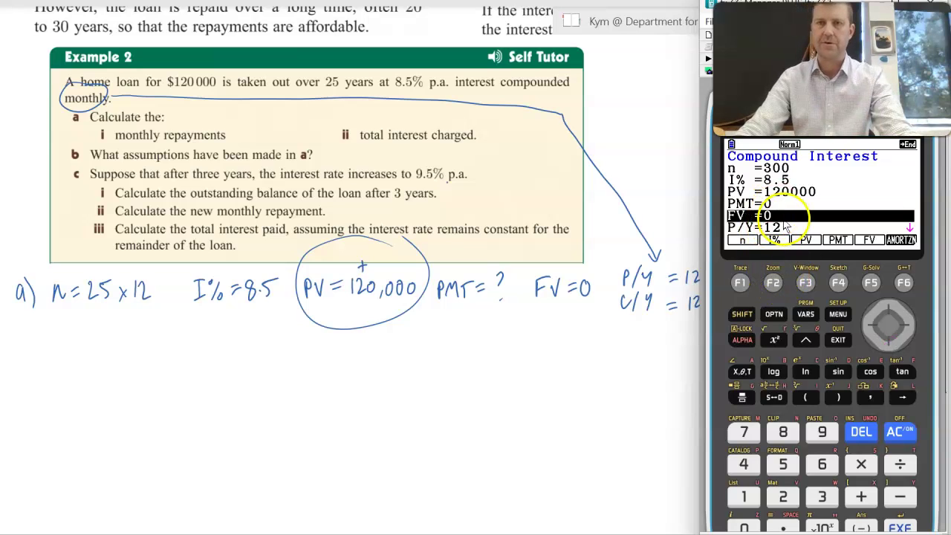
key(Return)
key(Return)
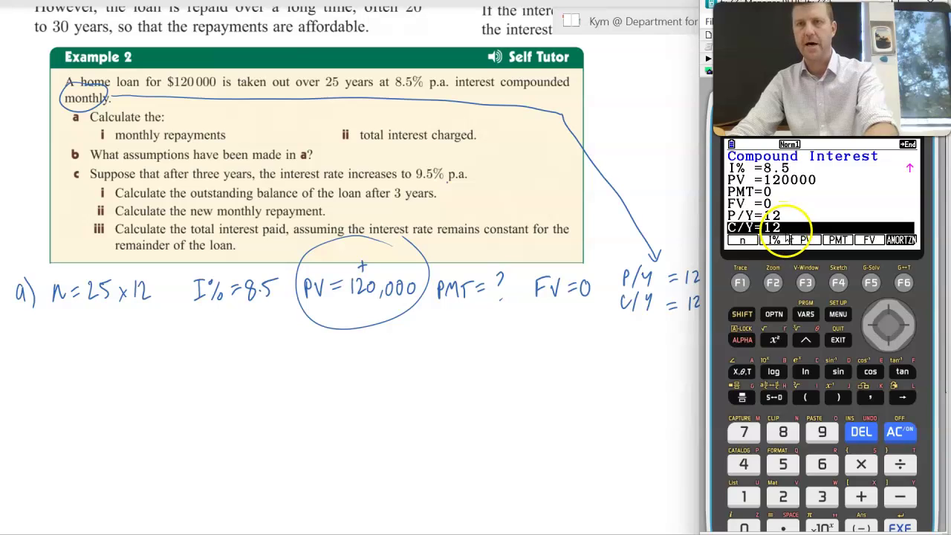
key(Up)
key(Up)
key(Up)
key(Up)
key(Down)
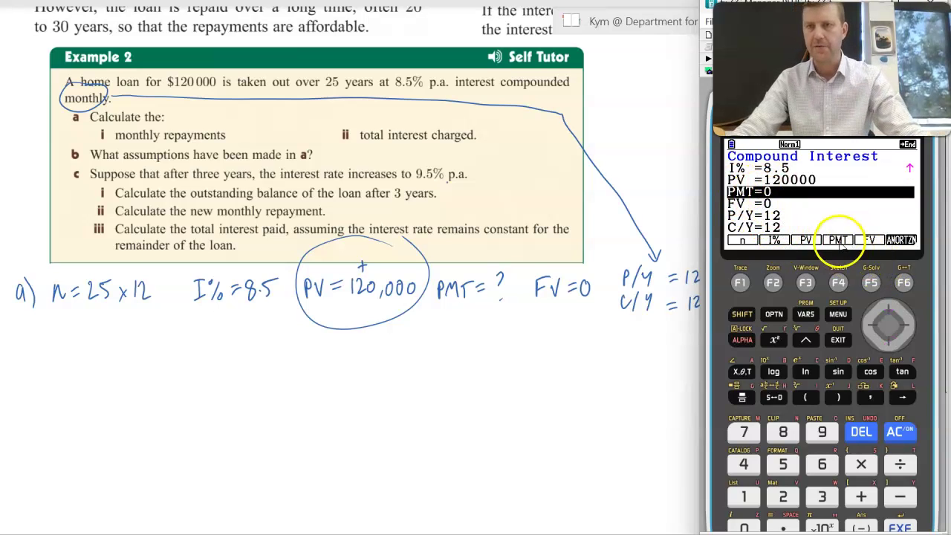
Solve for PMT, giving -966.2725002, then close the calculator
click(838, 284)
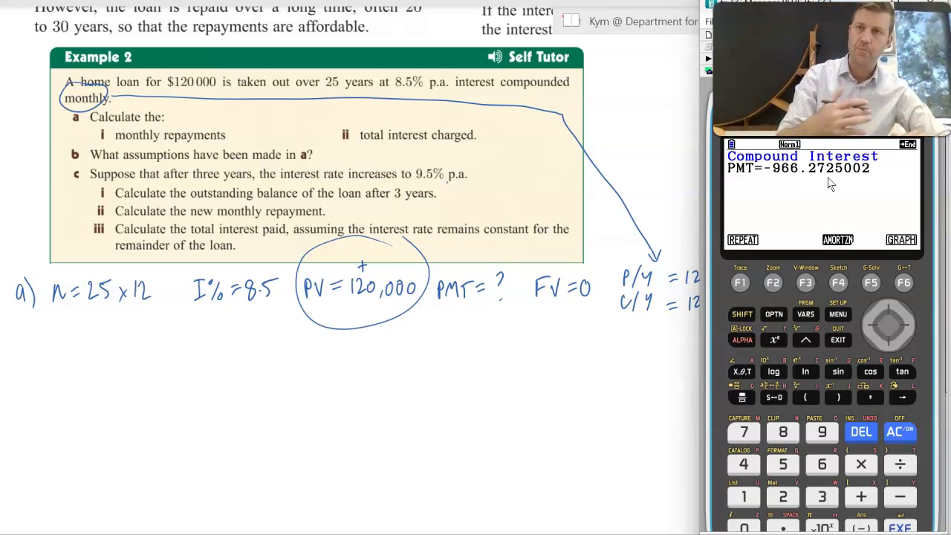
click(204, 329)
Handwrite PMT = $966.28 beneath the listed part a) inputs
mouse_move(202, 322)
mouse_down()
mouse_move(205, 347)
mouse_move(203, 332)
mouse_move(225, 341)
mouse_move(234, 327)
mouse_move(273, 332)
mouse_up()
drag(259, 341, 288, 346)
mouse_move(295, 320)
mouse_down()
mouse_move(294, 352)
mouse_move(310, 336)
mouse_move(389, 340)
mouse_up()
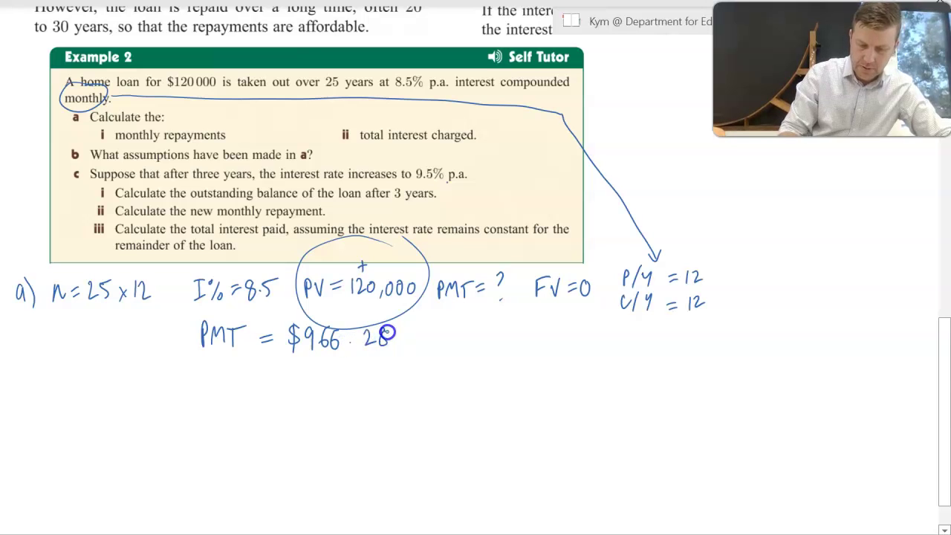